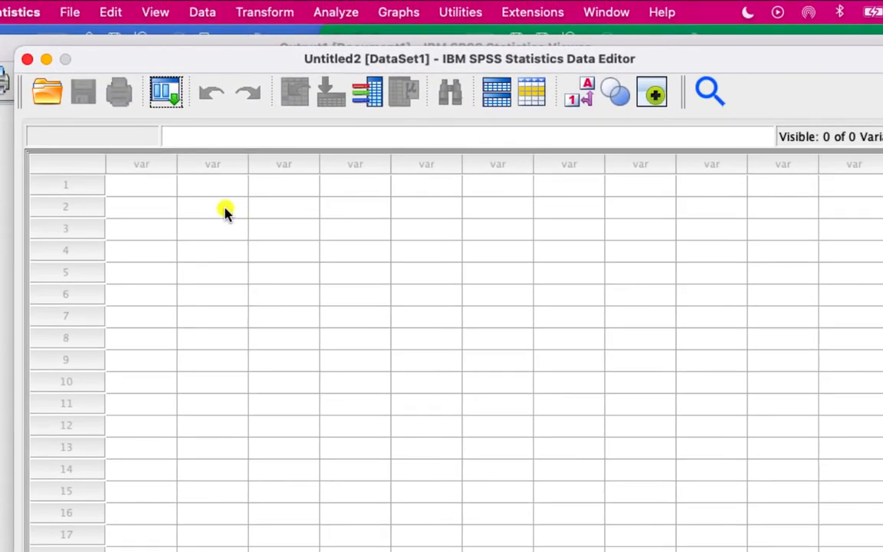
Paste the copied data with variable names into the empty dataset and set the measure of both variables to Scale.
{"action": "right_click", "coordinate": [126, 188]}
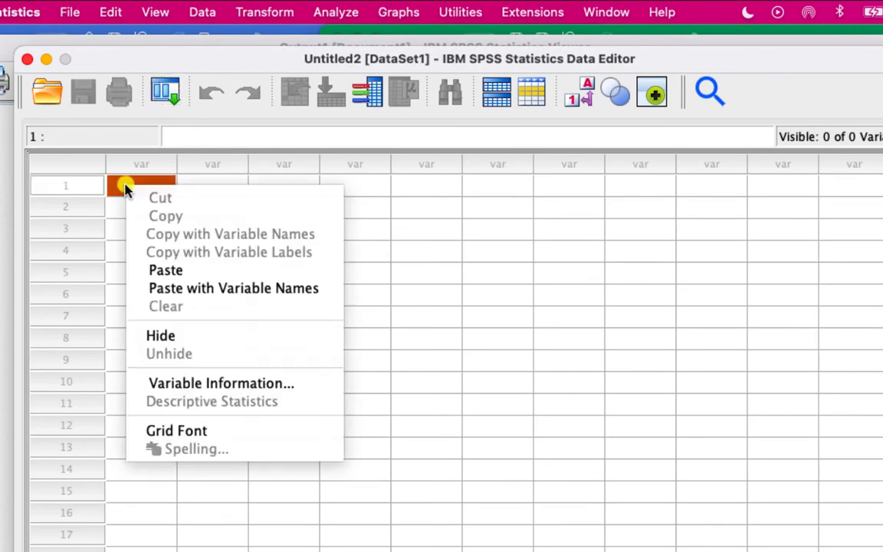
{"action": "left_click", "coordinate": [218, 291]}
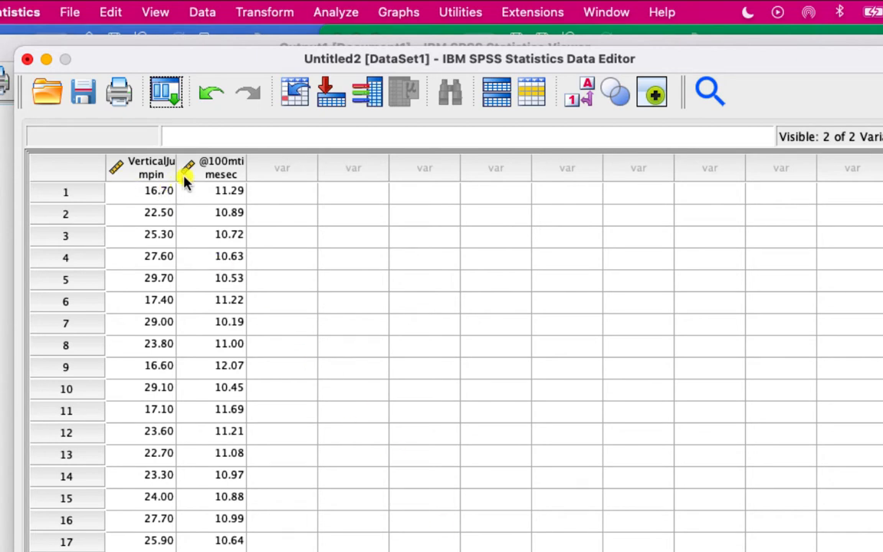
{"action": "left_click", "coordinate": [506, 550]}
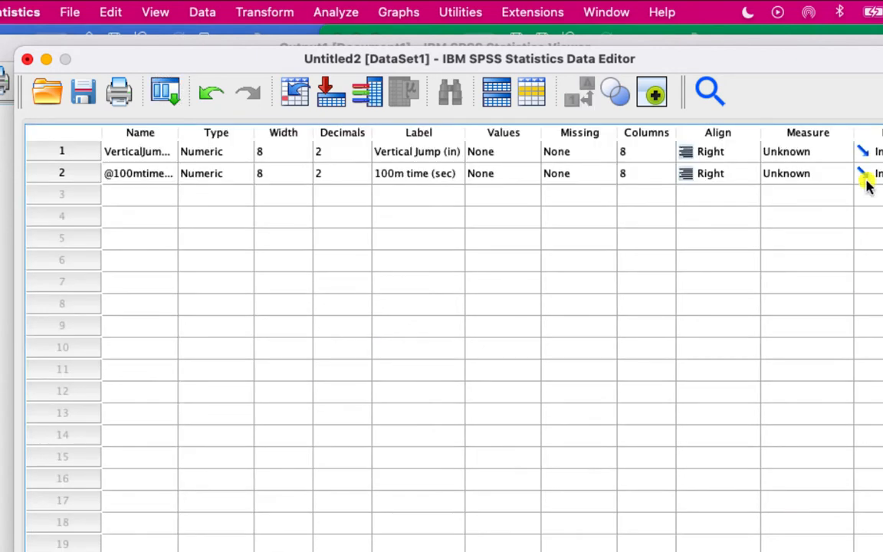
{"action": "left_click", "coordinate": [812, 151]}
{"action": "left_click", "coordinate": [803, 153]}
{"action": "left_click", "coordinate": [789, 174]}
{"action": "left_click", "coordinate": [789, 175]}
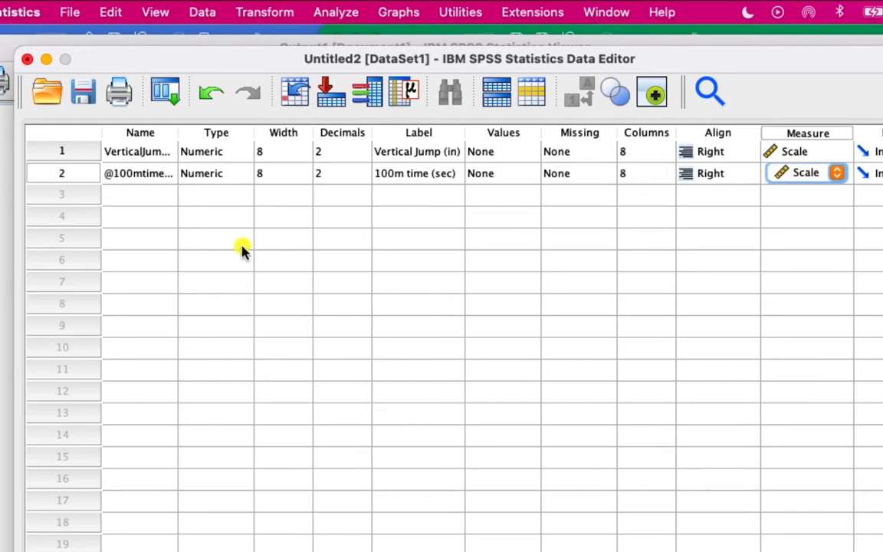
{"action": "left_click", "coordinate": [53, 550]}
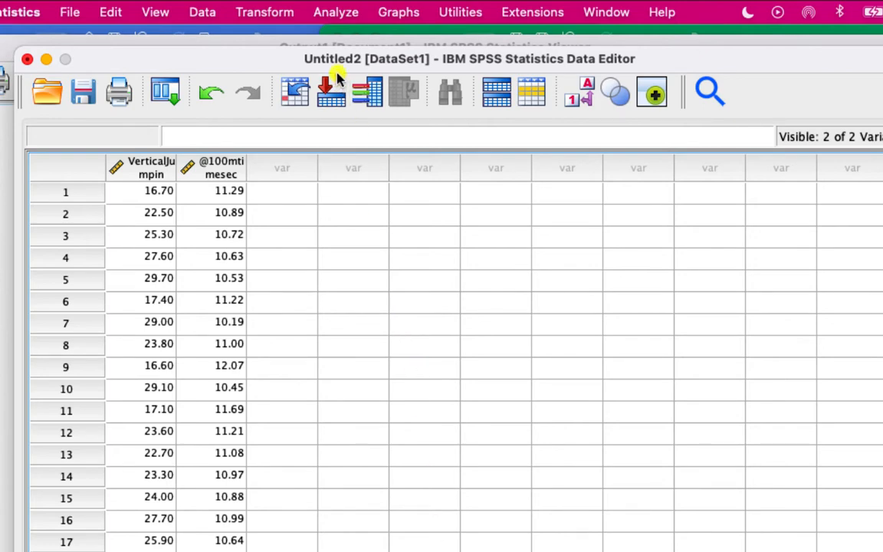
Set up a linear regression with 100m time (sec) as the dependent variable and Vertical Jump (in) as the independent variable.
{"action": "left_click", "coordinate": [335, 13]}
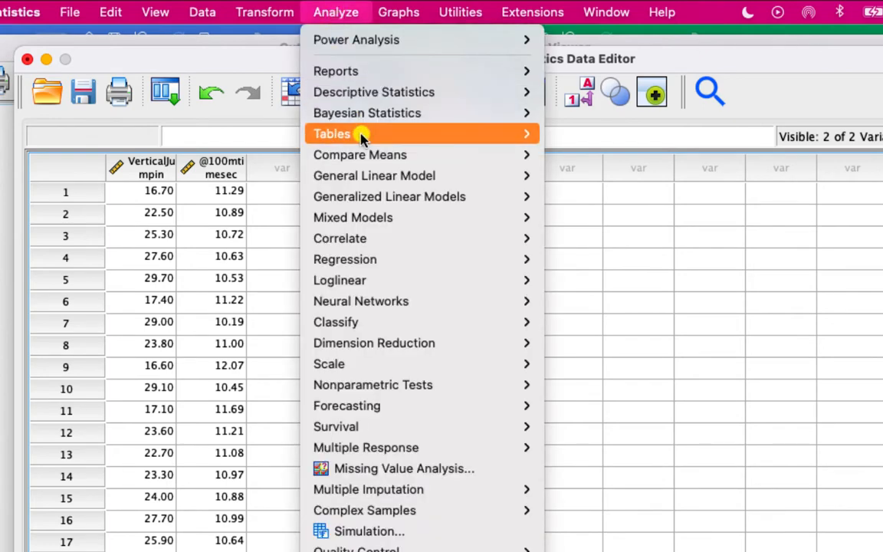
{"action": "mouse_move", "coordinate": [402, 268]}
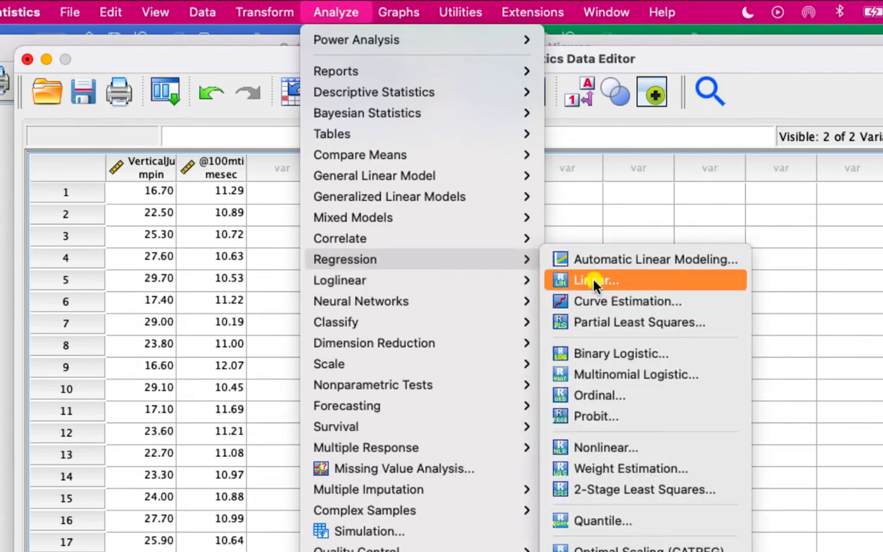
{"action": "left_click", "coordinate": [595, 282]}
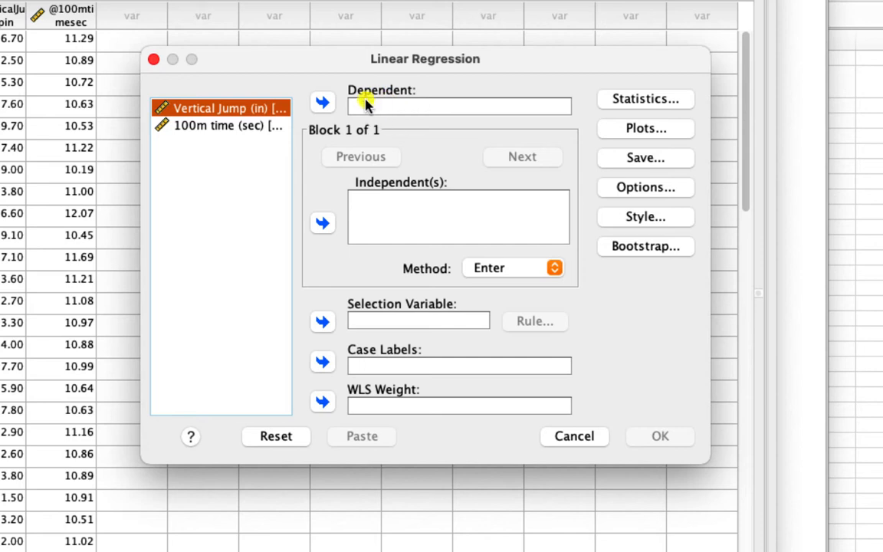
{"action": "left_click", "coordinate": [240, 129]}
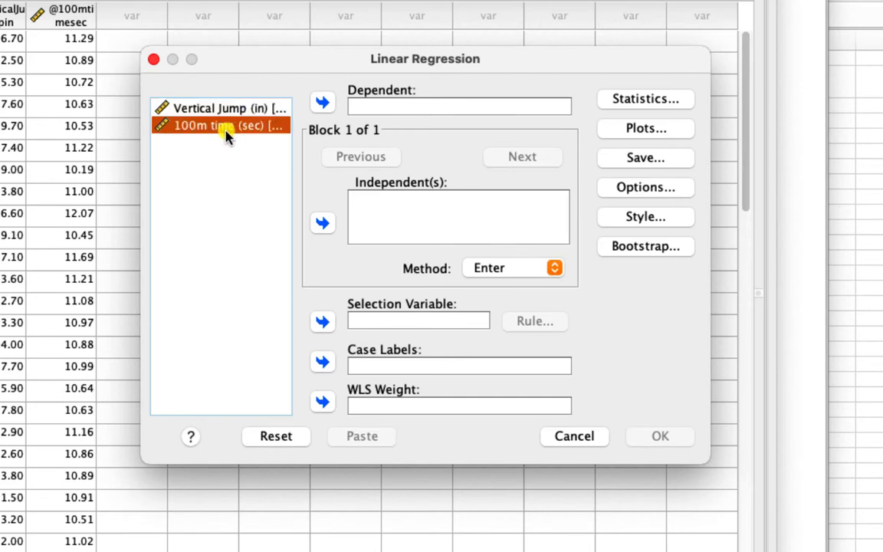
{"action": "left_click", "coordinate": [322, 102]}
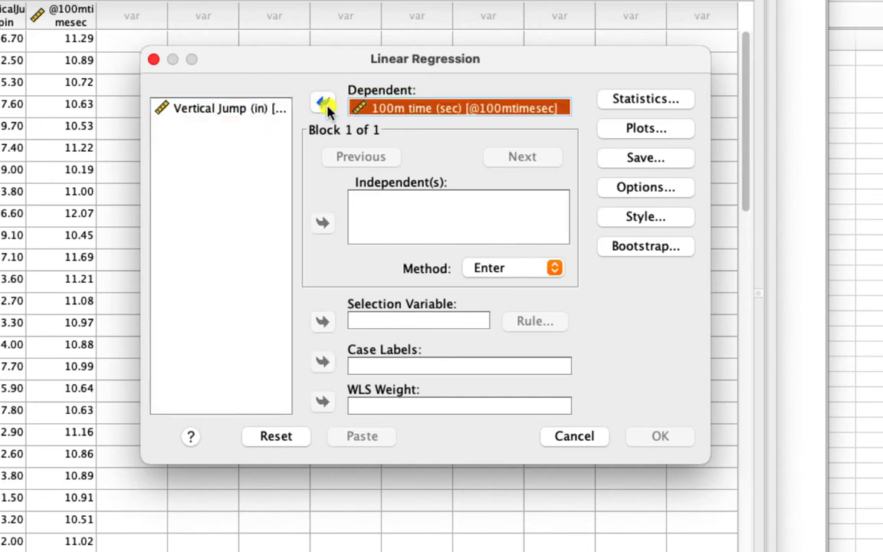
{"action": "left_click", "coordinate": [254, 110]}
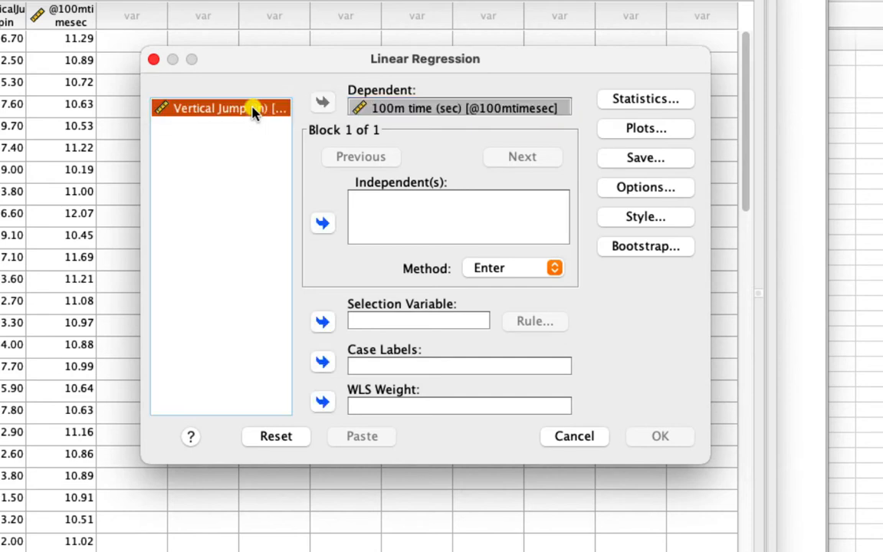
{"action": "left_click", "coordinate": [322, 223]}
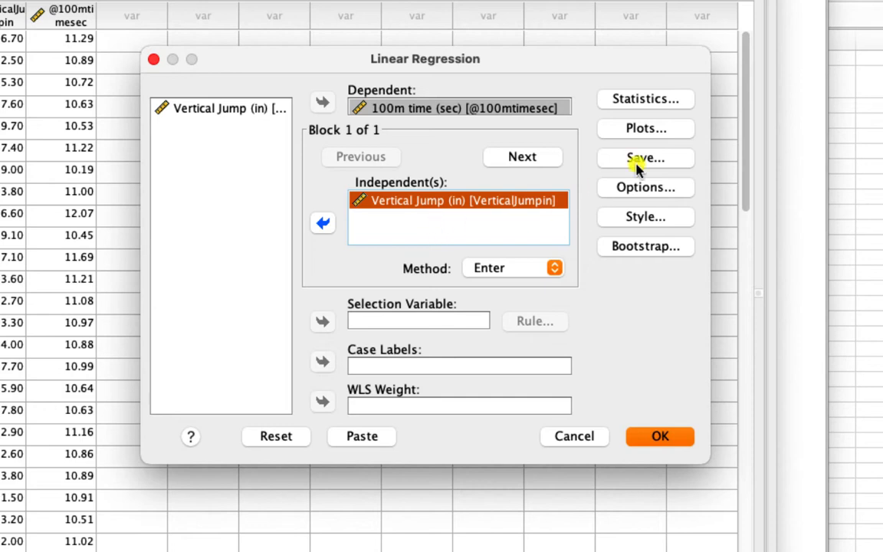
Add 95% confidence intervals, collinearity diagnostics, Durbin-Watson and casewise diagnostics for outliers outside 3 standard deviations to the regression statistics.
{"action": "left_click", "coordinate": [646, 106]}
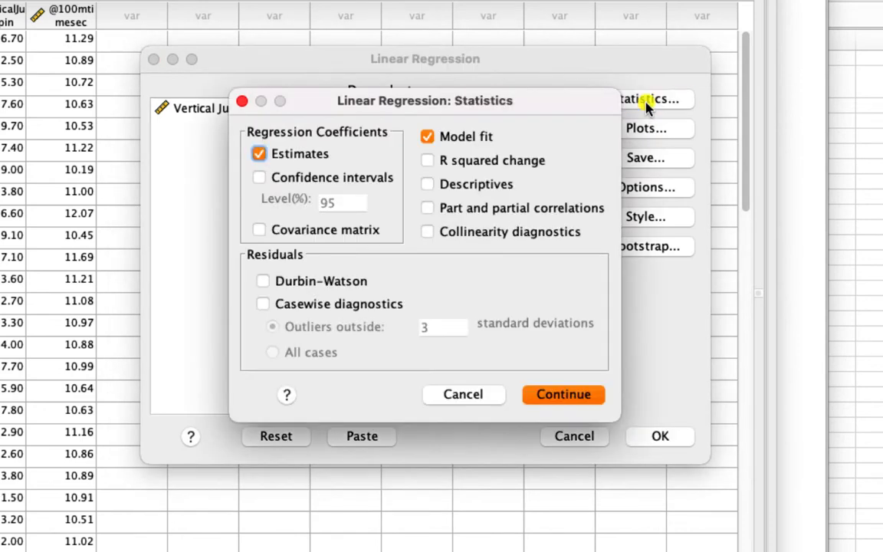
{"action": "left_click", "coordinate": [258, 156]}
{"action": "left_click", "coordinate": [260, 179]}
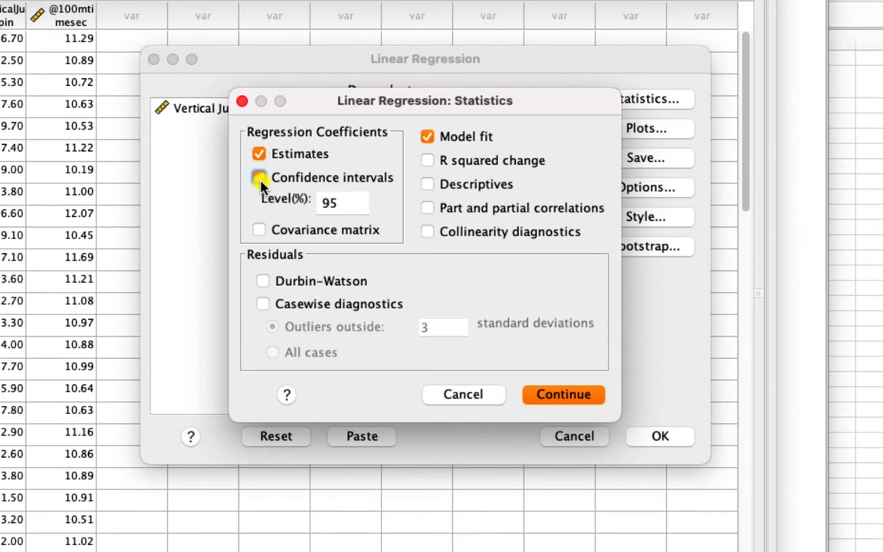
{"action": "left_click", "coordinate": [427, 162]}
{"action": "left_click", "coordinate": [262, 282]}
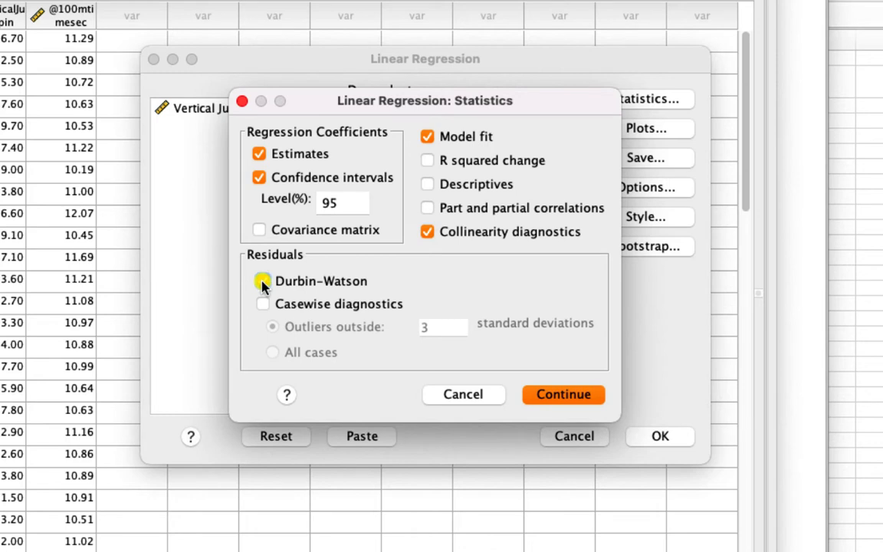
{"action": "left_click", "coordinate": [263, 305]}
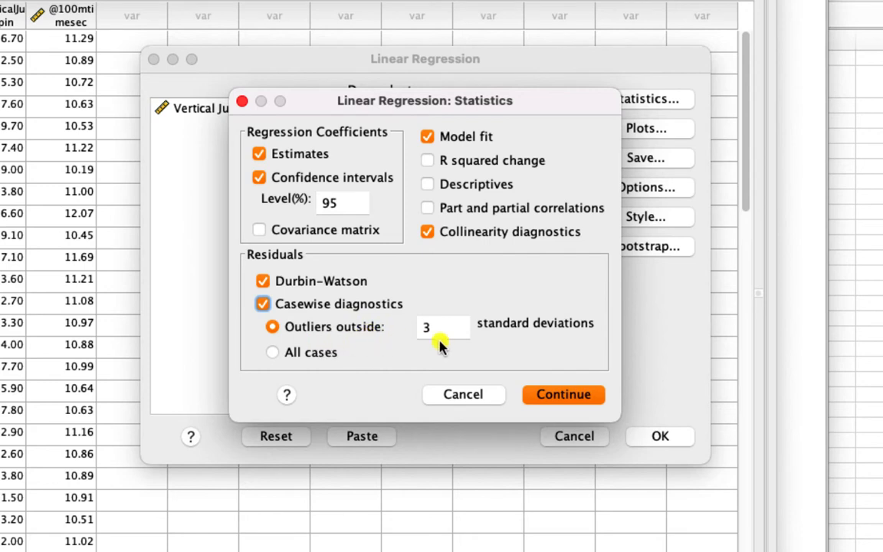
{"action": "left_click", "coordinate": [557, 393]}
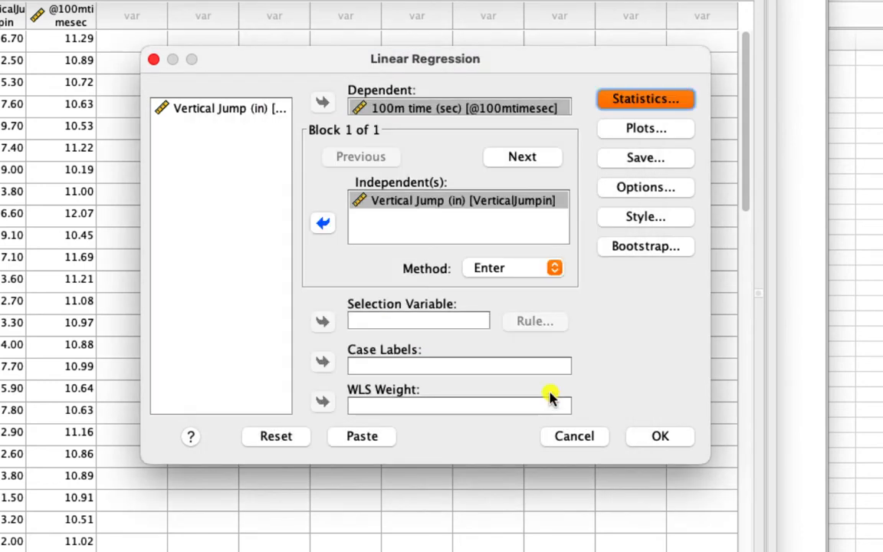
Request a scatterplot of *ZRESID (Y) against *ZPRED (X), a residual histogram and a normal probability plot, and run the regression.
{"action": "left_click", "coordinate": [650, 130]}
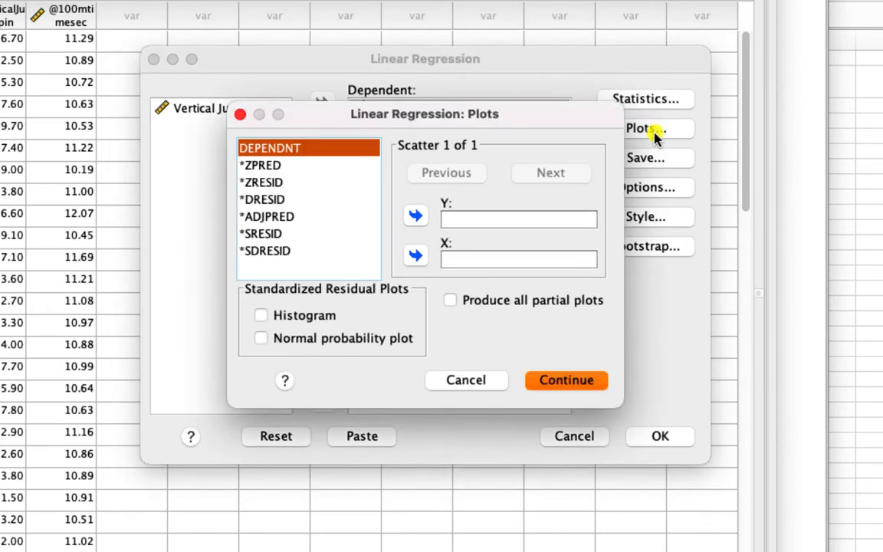
{"action": "left_click", "coordinate": [279, 167]}
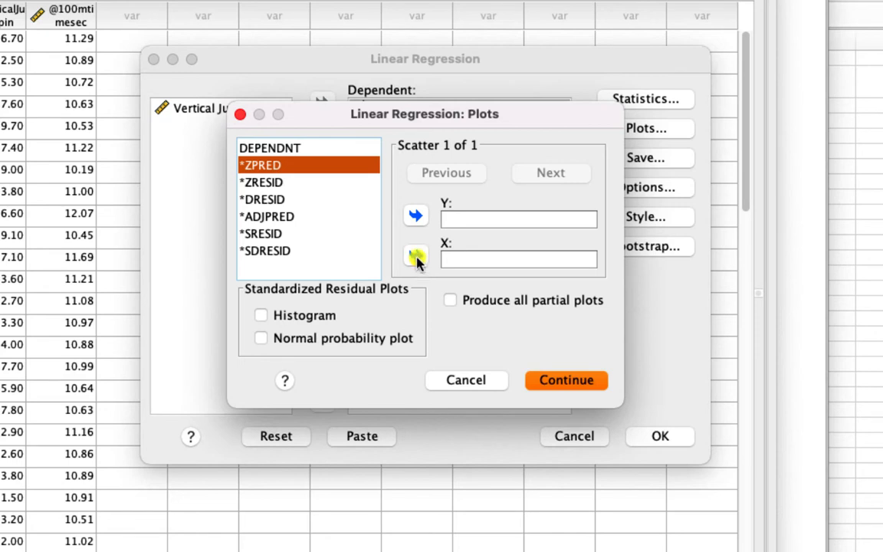
{"action": "left_click", "coordinate": [416, 258]}
{"action": "left_click", "coordinate": [280, 184]}
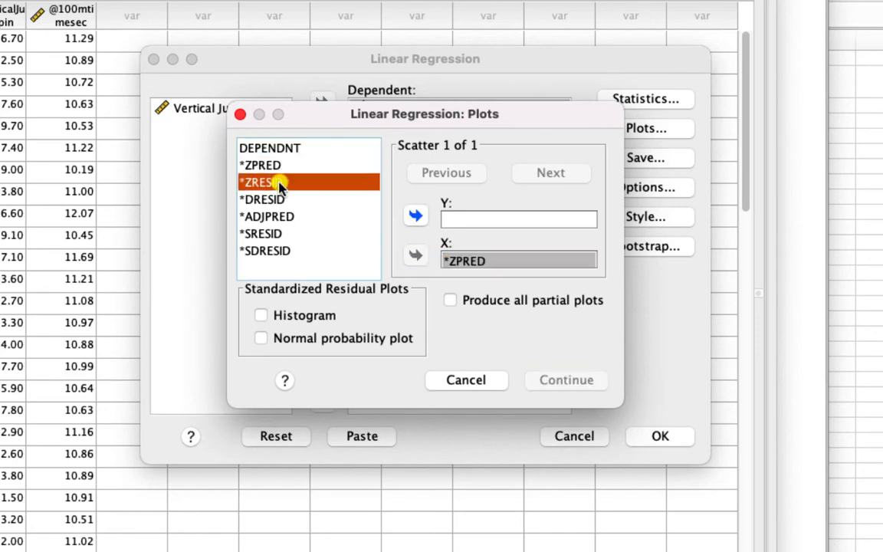
{"action": "left_click", "coordinate": [415, 220]}
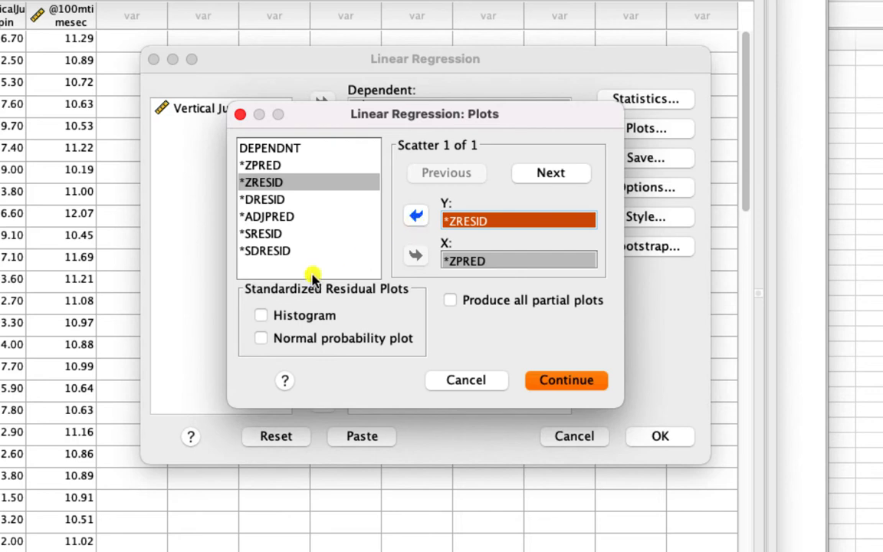
{"action": "left_click", "coordinate": [261, 315]}
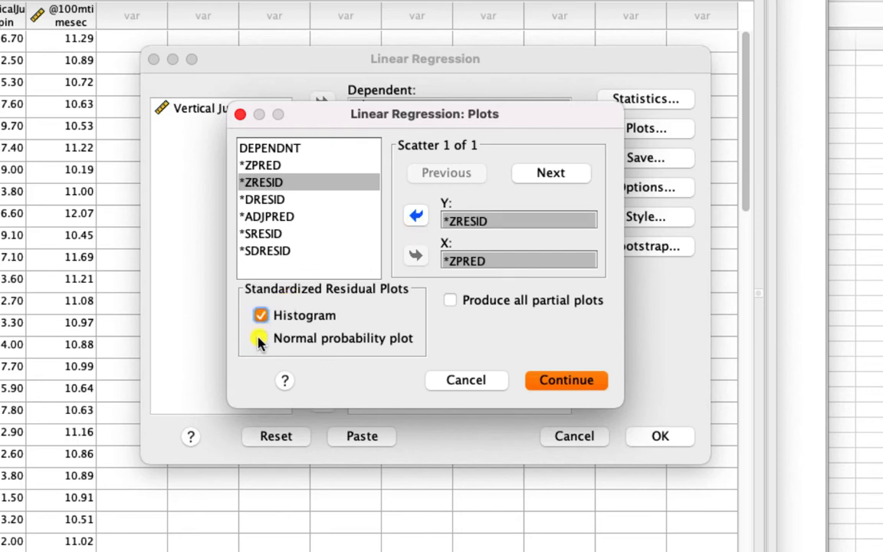
{"action": "left_click", "coordinate": [261, 338]}
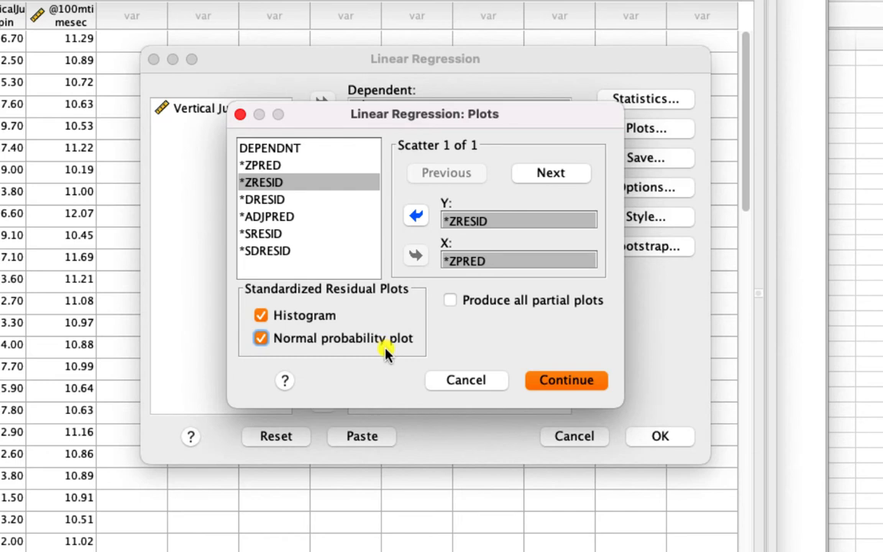
{"action": "left_click", "coordinate": [573, 383]}
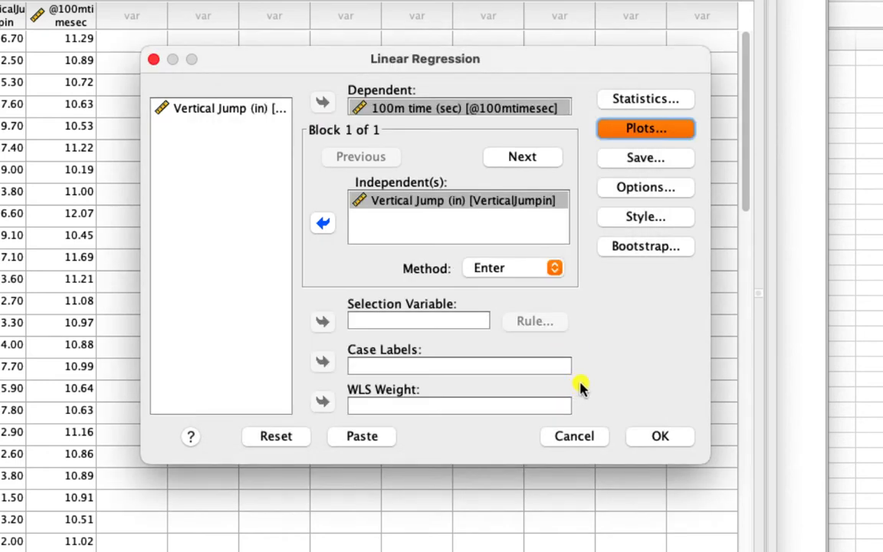
{"action": "left_click", "coordinate": [660, 441]}
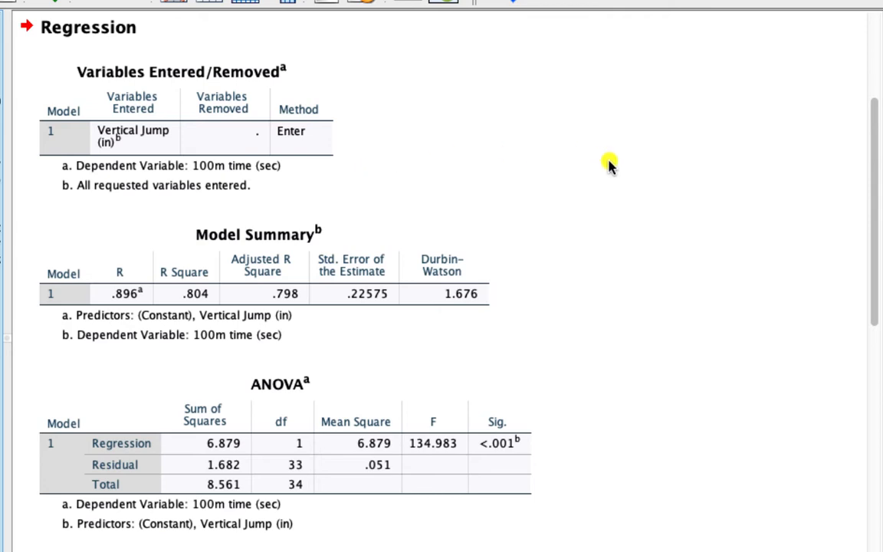
Examine the Model Summary, ANOVA and Coefficients tables in the regression output.
{"action": "scroll", "coordinate": [611, 165], "scroll_direction": "down", "scroll_amount": 3}
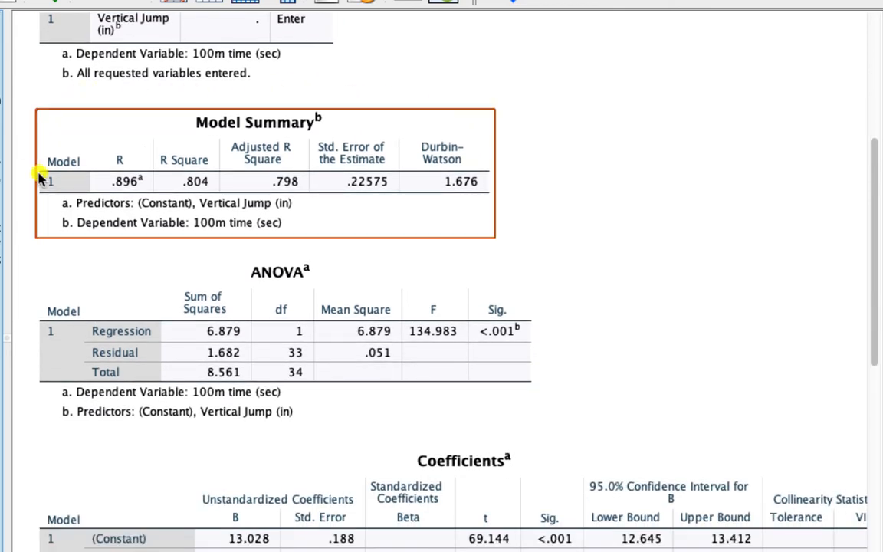
{"action": "left_click", "coordinate": [418, 170]}
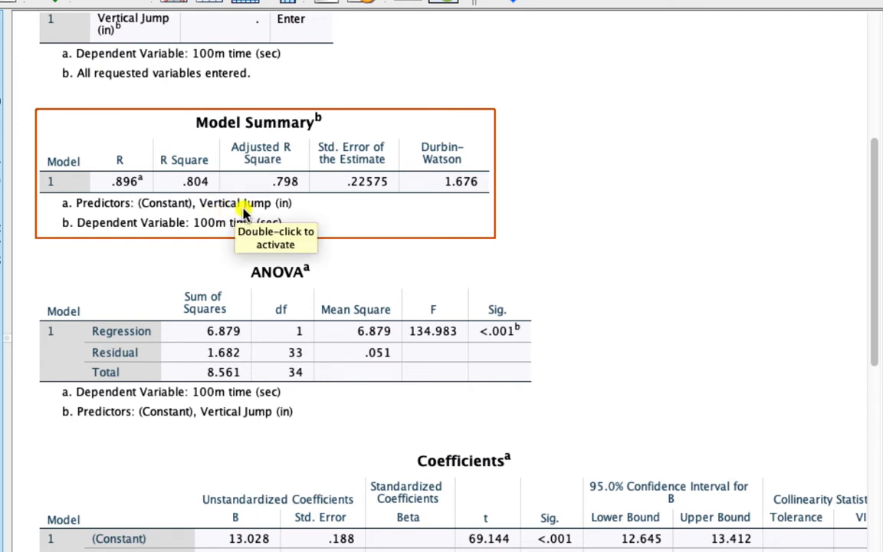
{"action": "left_click", "coordinate": [294, 256]}
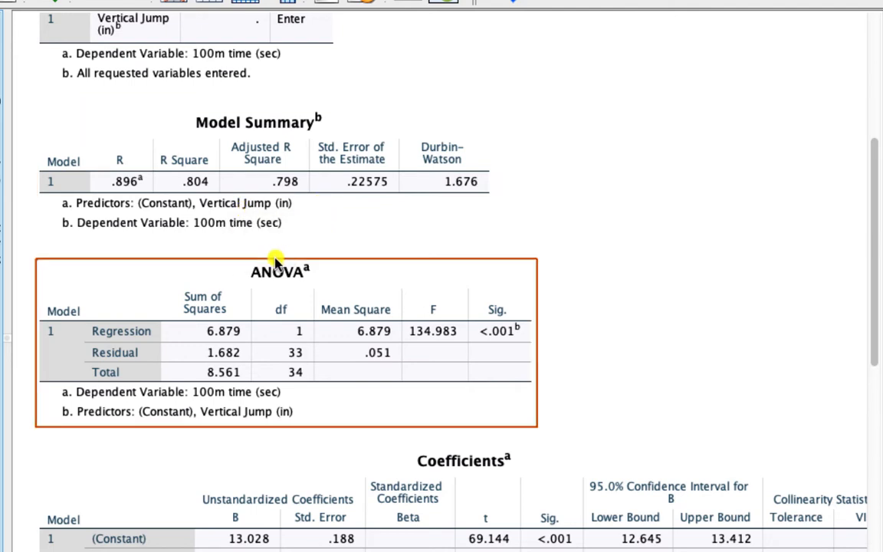
{"action": "left_click", "coordinate": [247, 230]}
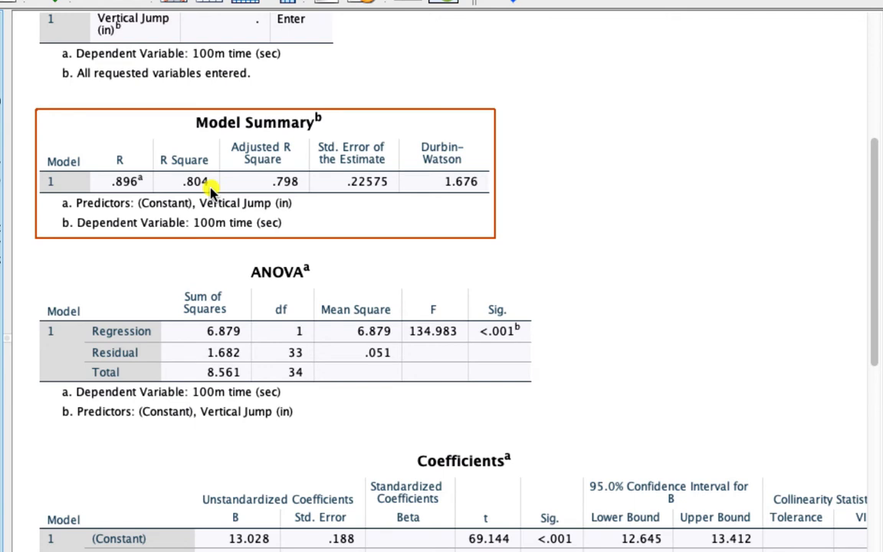
{"action": "left_click", "coordinate": [268, 263]}
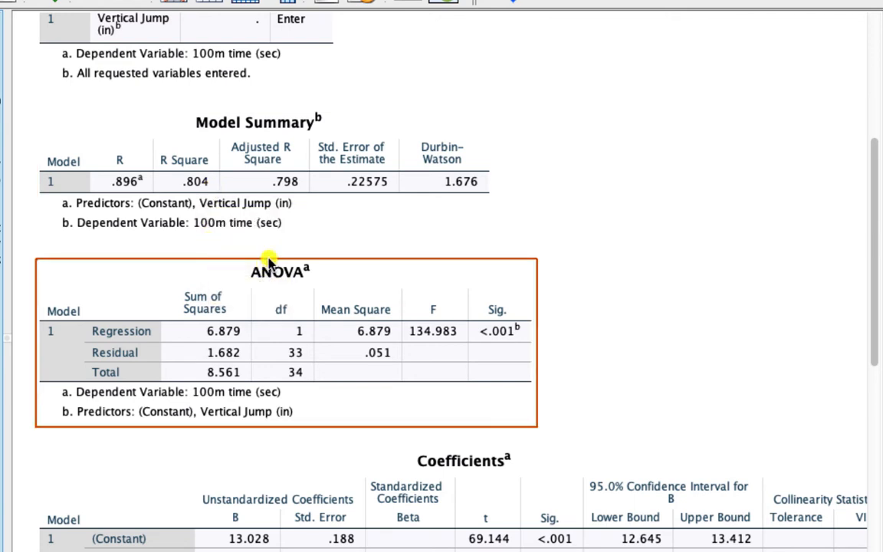
{"action": "left_click", "coordinate": [276, 240]}
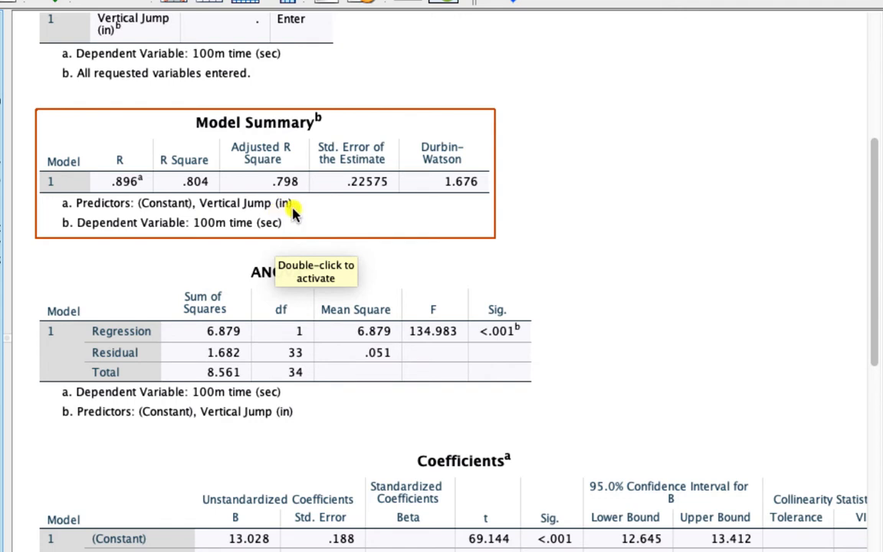
{"action": "left_click", "coordinate": [494, 193]}
{"action": "scroll", "coordinate": [550, 205], "scroll_direction": "down", "scroll_amount": 3}
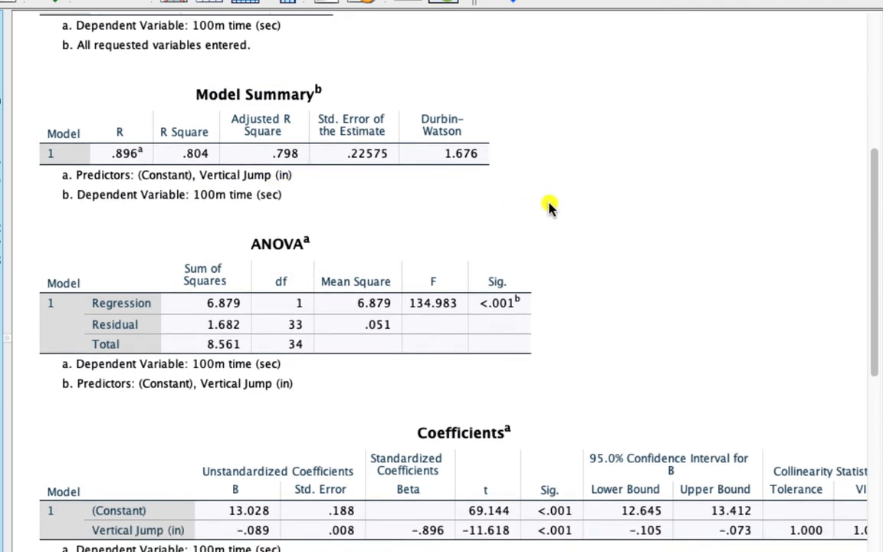
{"action": "scroll", "coordinate": [549, 205], "scroll_direction": "down", "scroll_amount": 1}
{"action": "left_click", "coordinate": [529, 180]}
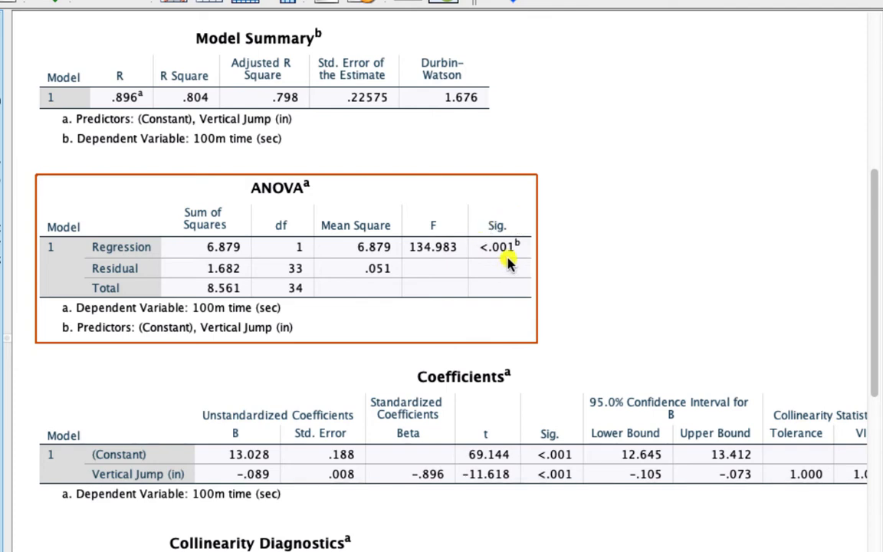
{"action": "scroll", "coordinate": [507, 259], "scroll_direction": "down", "scroll_amount": 3}
{"action": "scroll", "coordinate": [507, 260], "scroll_direction": "down", "scroll_amount": 6}
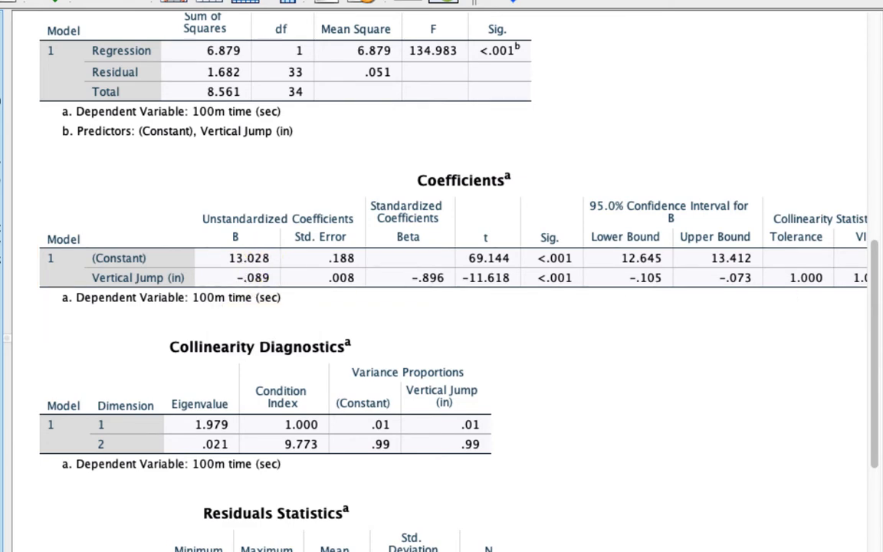
Switch to the Excel workbook and resize its window so the regression coefficients stay visible beside it.
{"action": "key", "text": "super+Tab"}
{"action": "left_click_drag", "start_coordinate": [238, 244], "coordinate": [315, 237]}
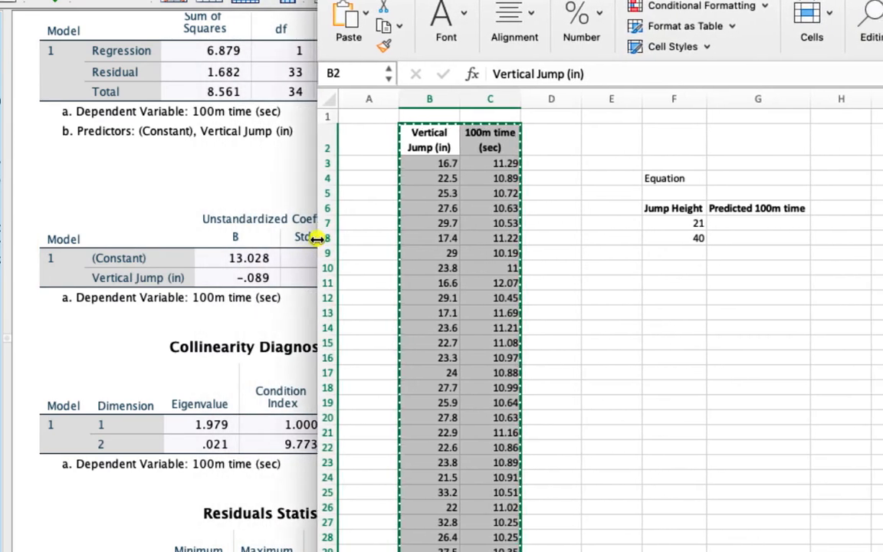
Enter the regression equation =13.028-0.089*VJ as text in cell G4, beside the Equation label.
{"action": "left_click", "coordinate": [728, 178]}
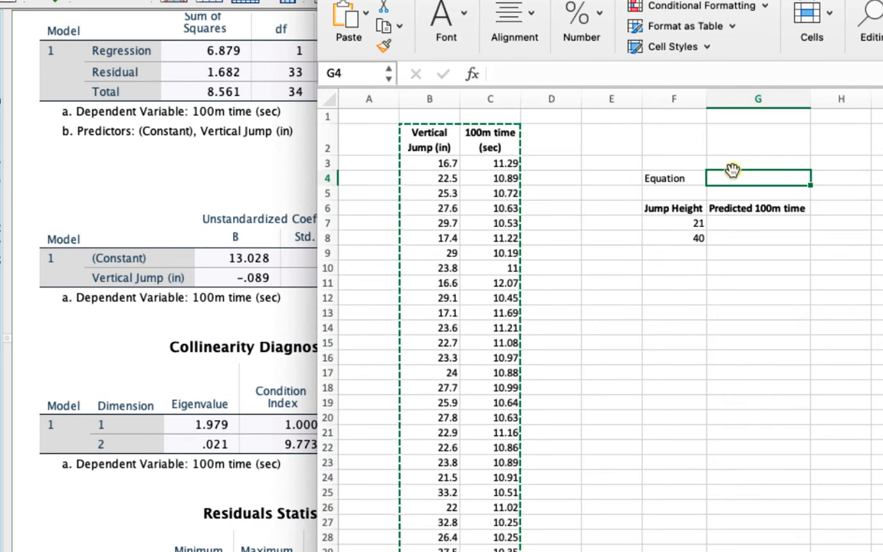
{"action": "type", "text": "'="}
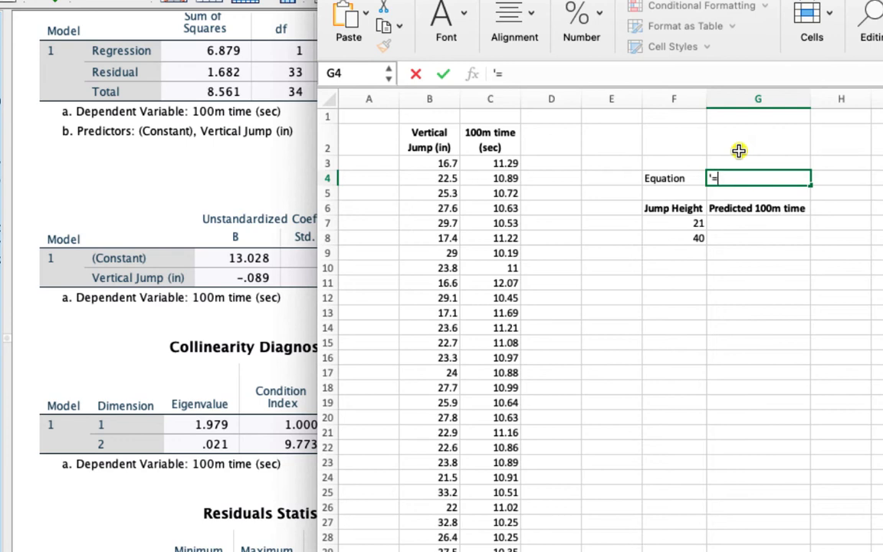
{"action": "type", "text": "13.028"}
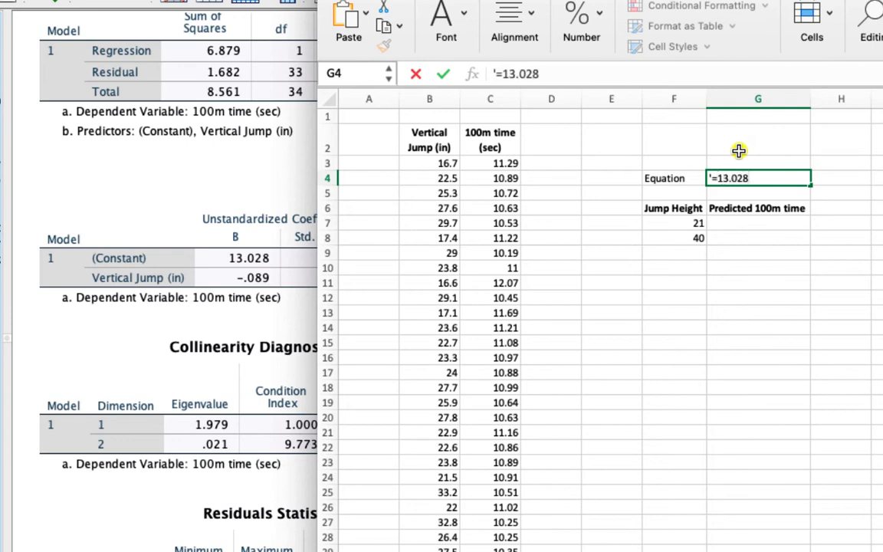
{"action": "type", "text": "+"}
{"action": "type", "text": "("}
{"action": "type", "text": "-"}
{"action": "key", "text": "BackSpace"}
{"action": "key", "text": "BackSpace"}
{"action": "key", "text": "BackSpace"}
{"action": "type", "text": "-0.089"}
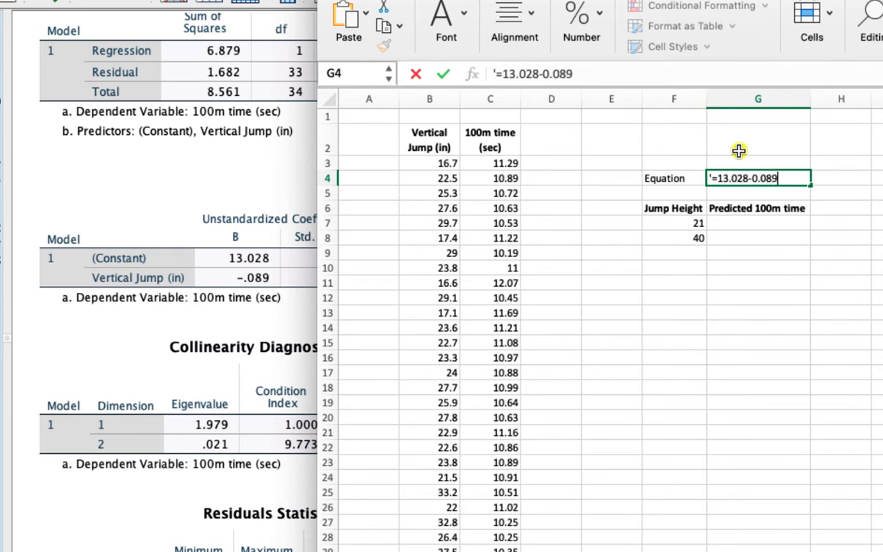
{"action": "type", "text": "*VJ"}
{"action": "key", "text": "Return"}
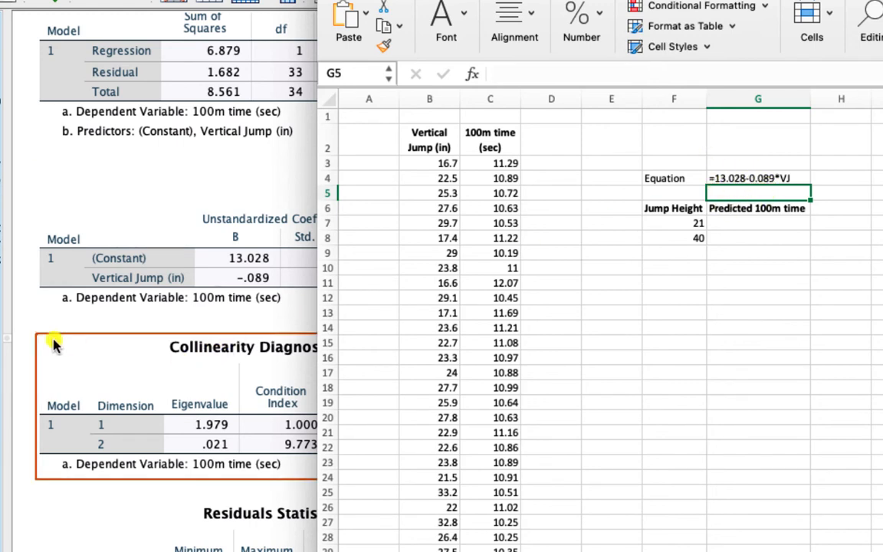
Switch back to the SPSS output and examine the Coefficients table's B values, 95% confidence intervals and collinearity statistics.
{"action": "left_click", "coordinate": [29, 264]}
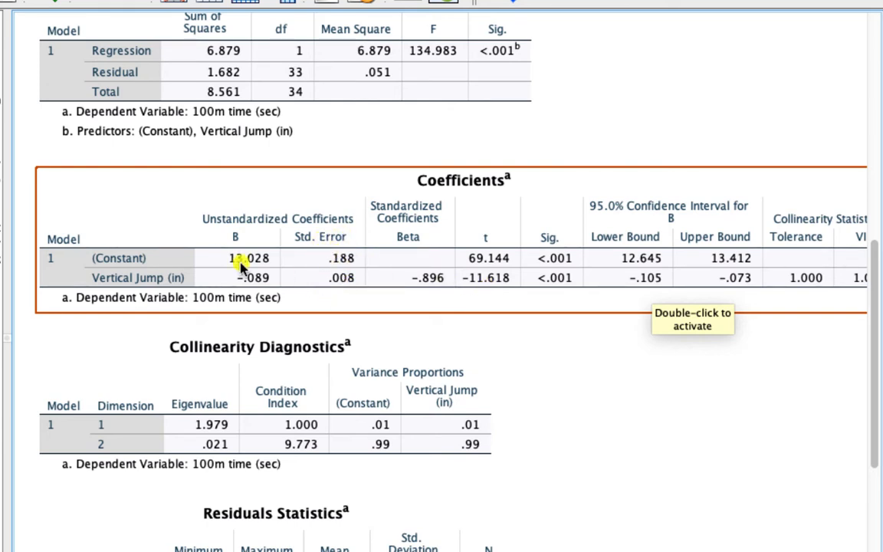
{"action": "left_click", "coordinate": [635, 380]}
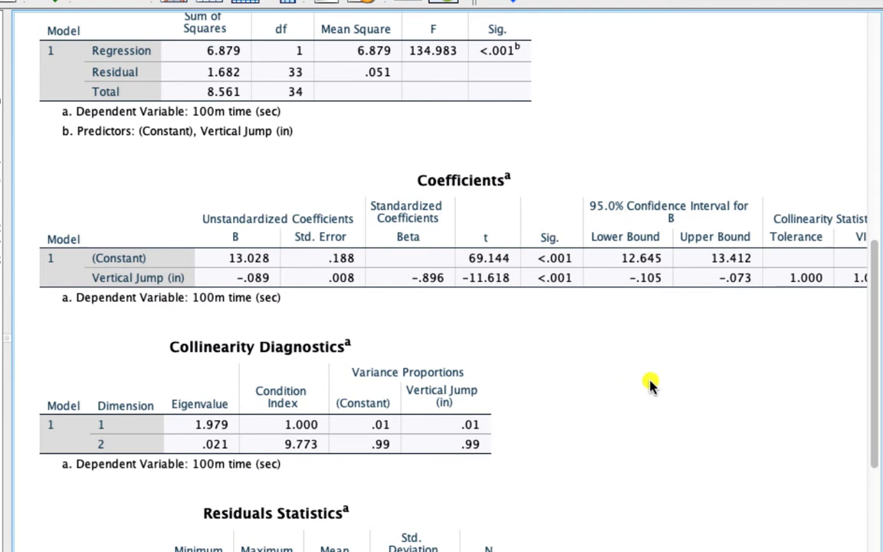
{"action": "left_click", "coordinate": [671, 305]}
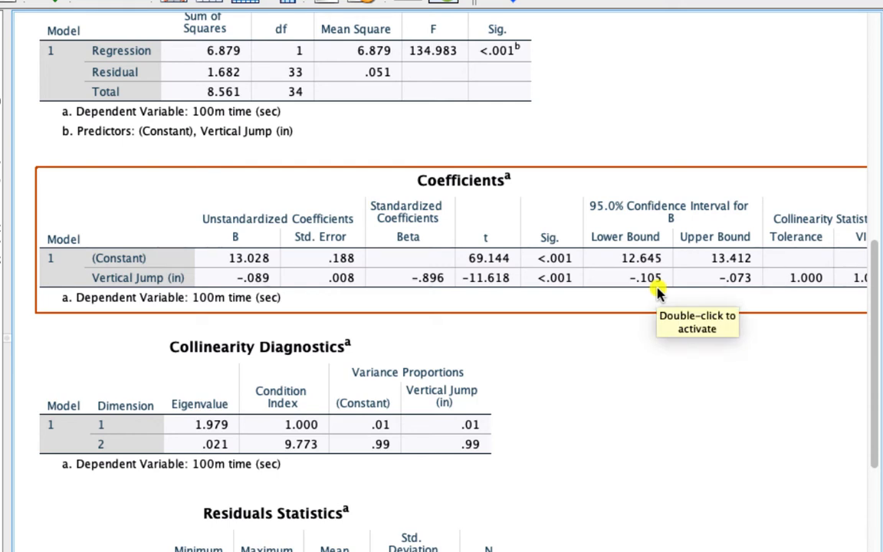
{"action": "left_click", "coordinate": [585, 317]}
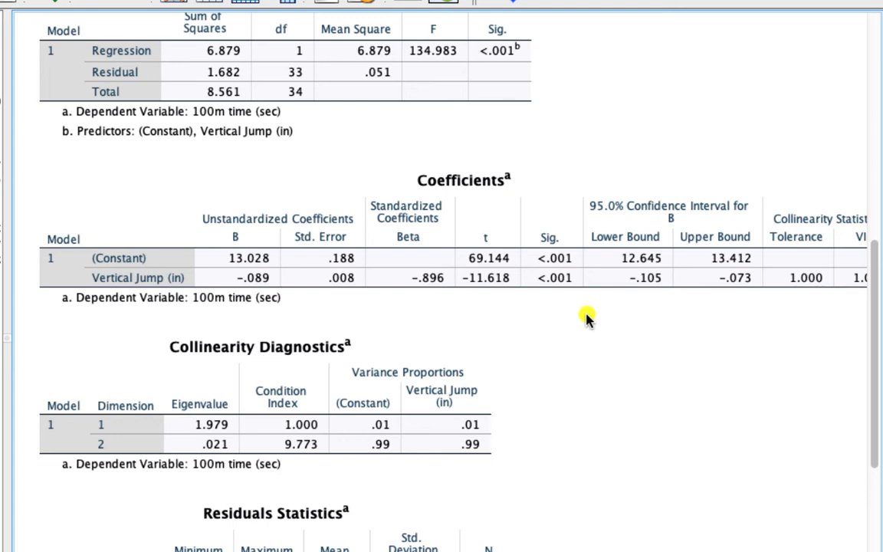
{"action": "left_click", "coordinate": [362, 291]}
{"action": "scroll", "coordinate": [402, 253], "scroll_direction": "right", "scroll_amount": 2}
{"action": "scroll", "coordinate": [402, 253], "scroll_direction": "right", "scroll_amount": 5}
{"action": "left_click", "coordinate": [835, 173]}
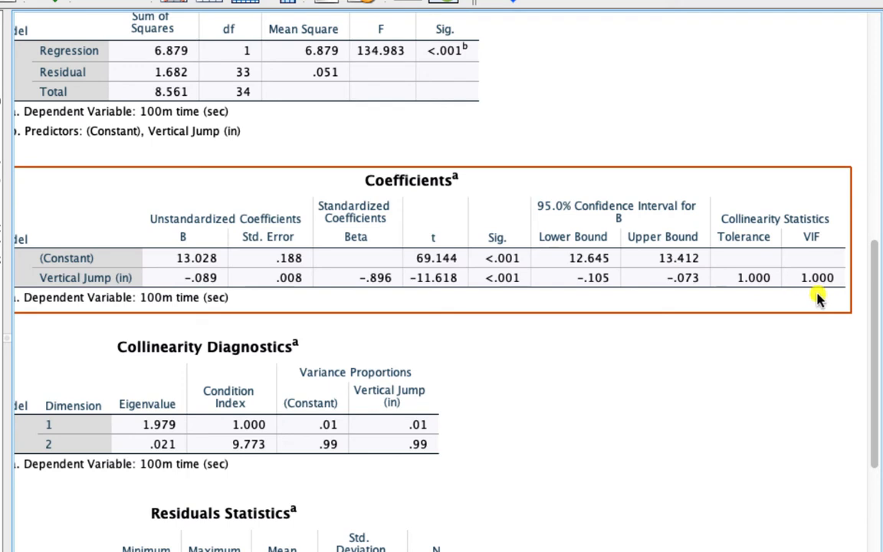